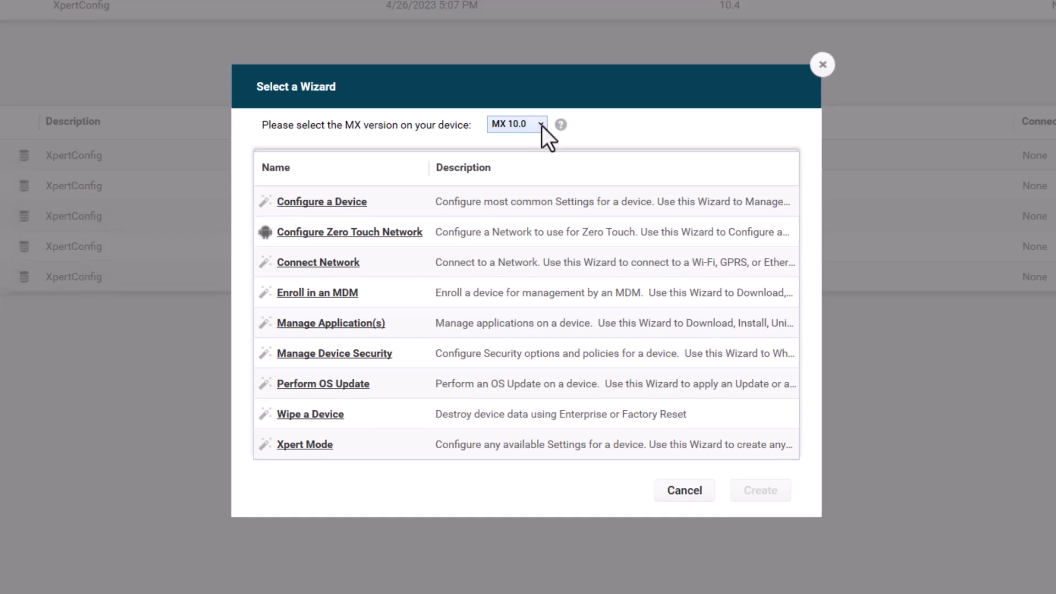
Step: Open the MX version list to set the new Xpert Mode profile to MX 11.1
click(542, 126)
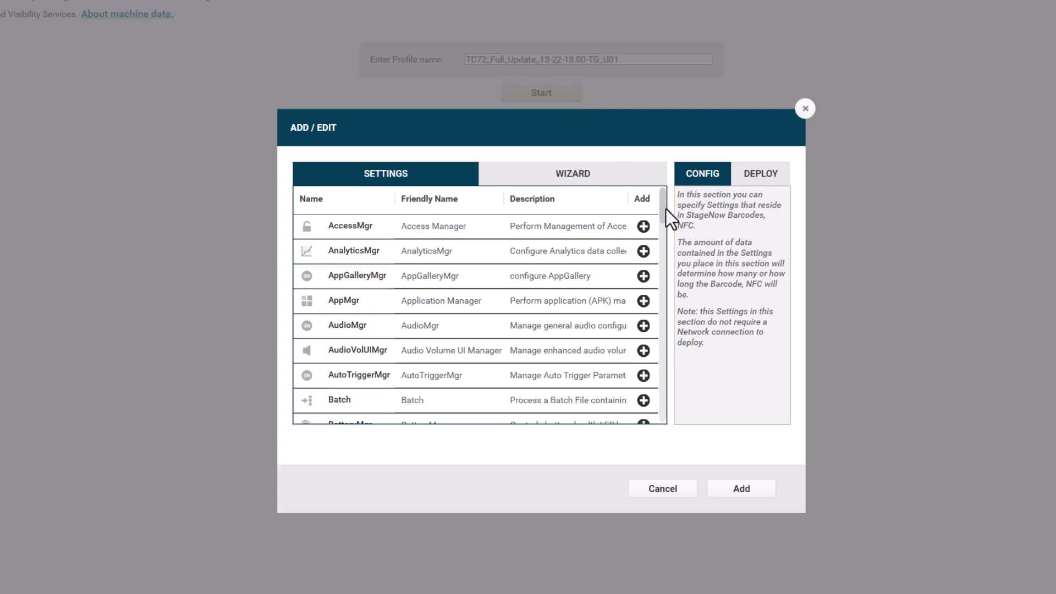
Step: Add the FileMgr and PowerMgr settings to the profile and confirm the selection
drag(666, 209, 662, 314)
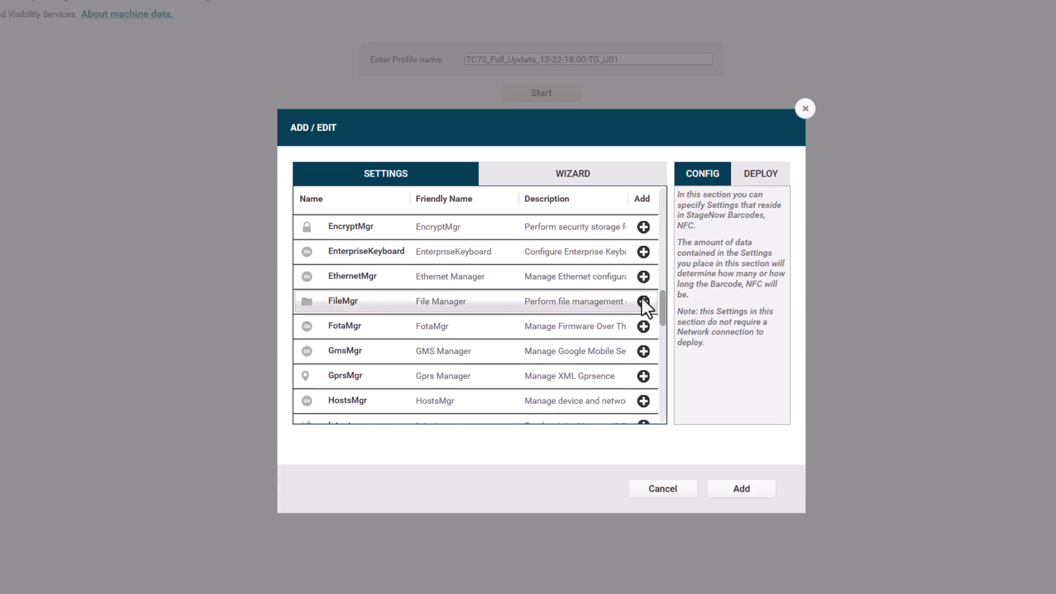
click(644, 302)
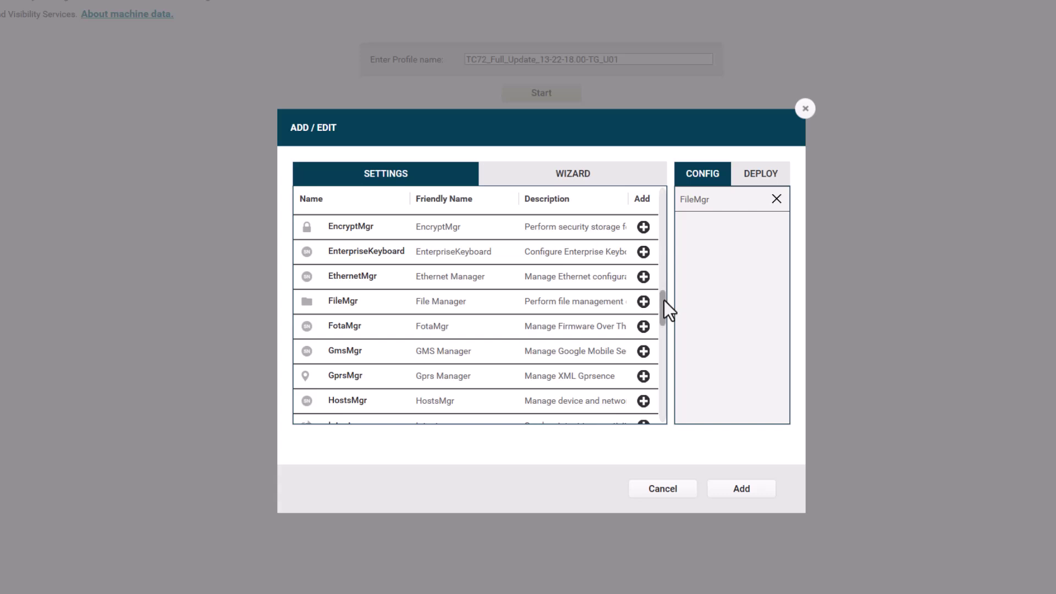
drag(664, 303, 662, 342)
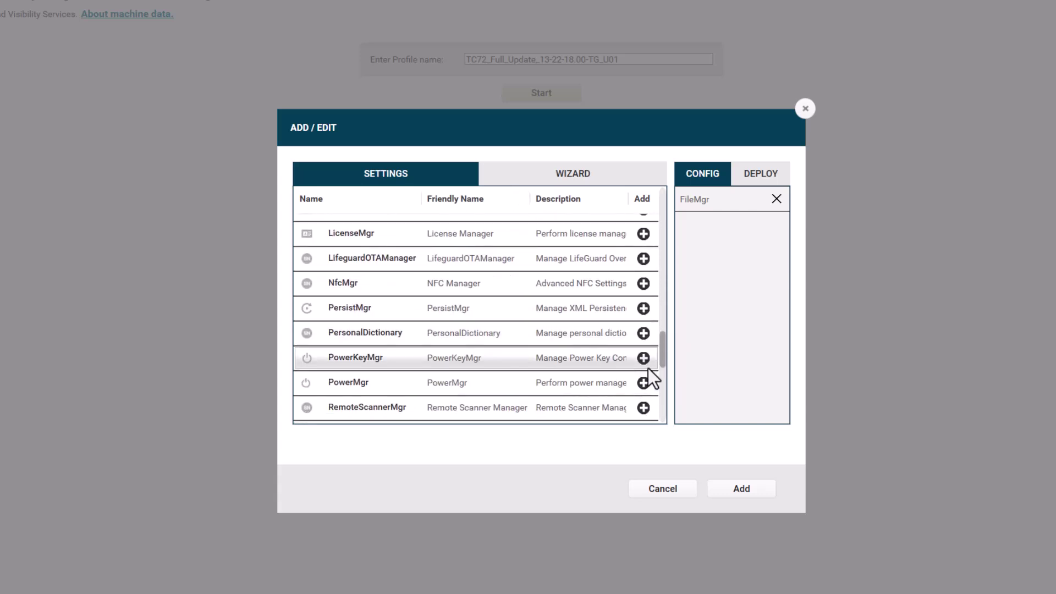
click(643, 381)
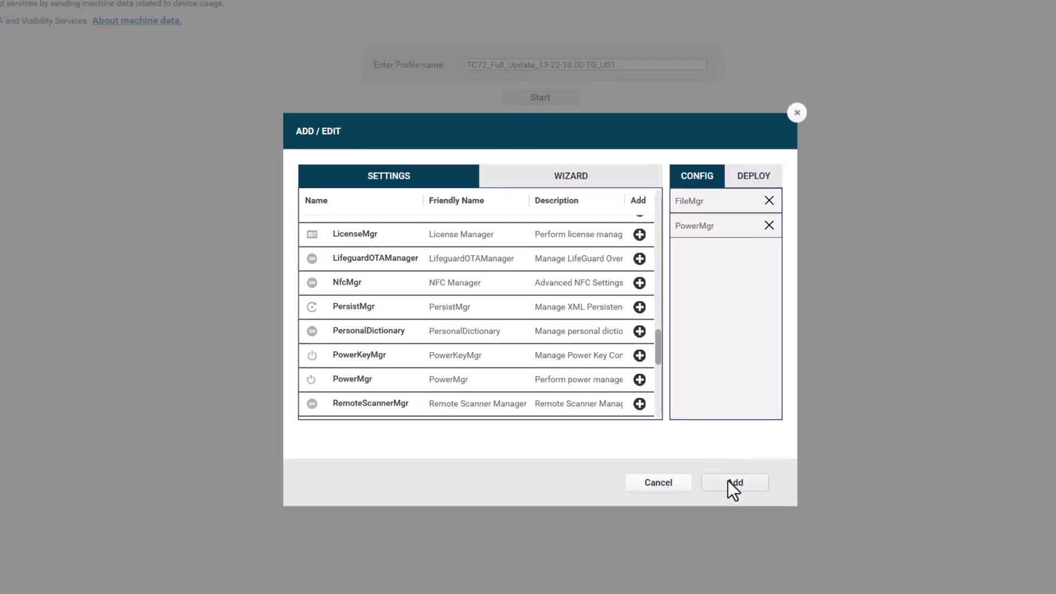
click(731, 483)
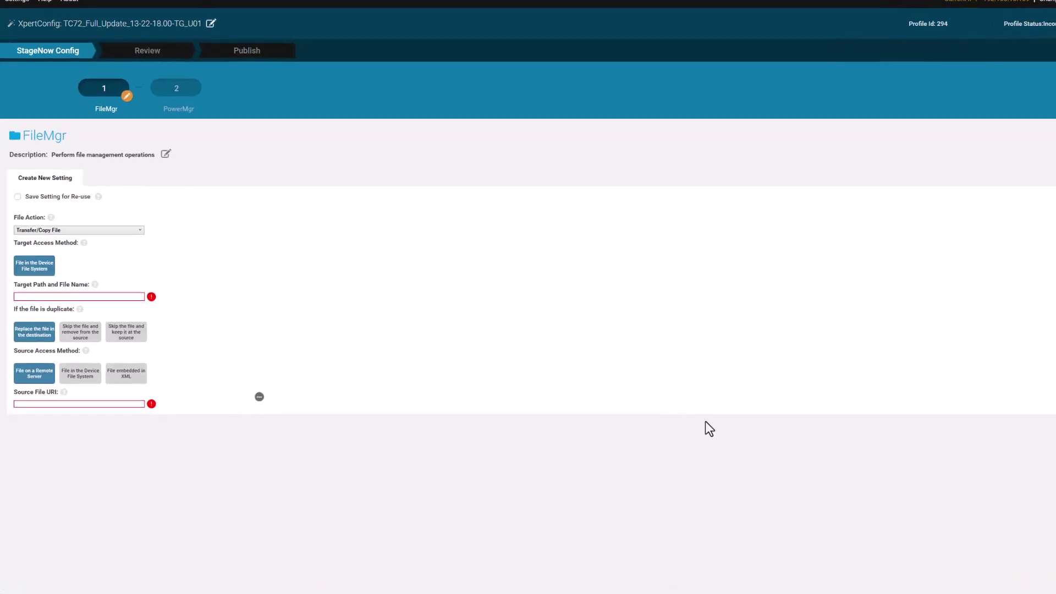
Step: Open the Source File URI selector and set the staging server to External
click(299, 417)
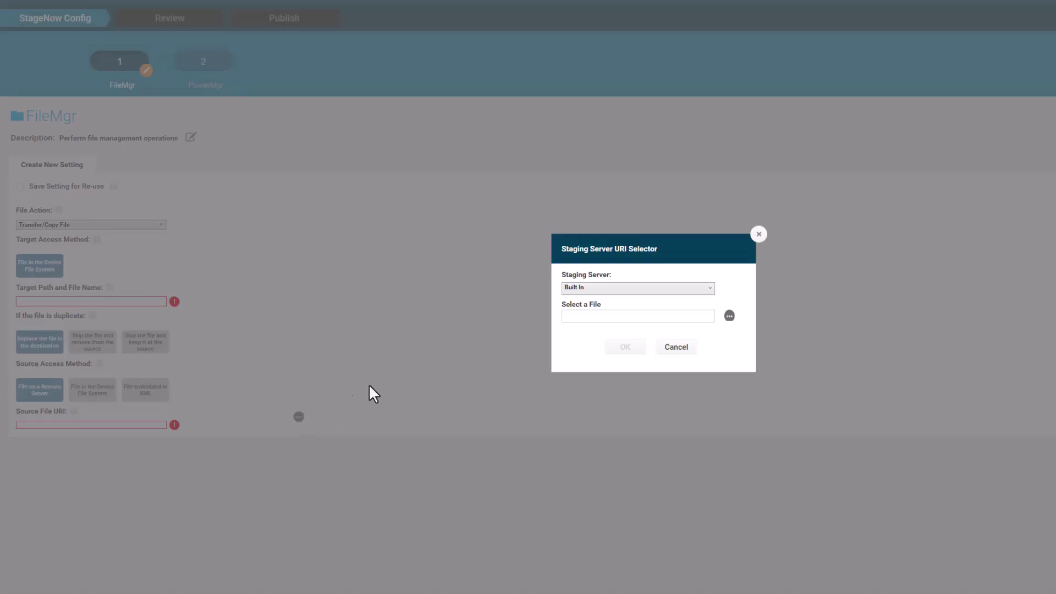
click(603, 289)
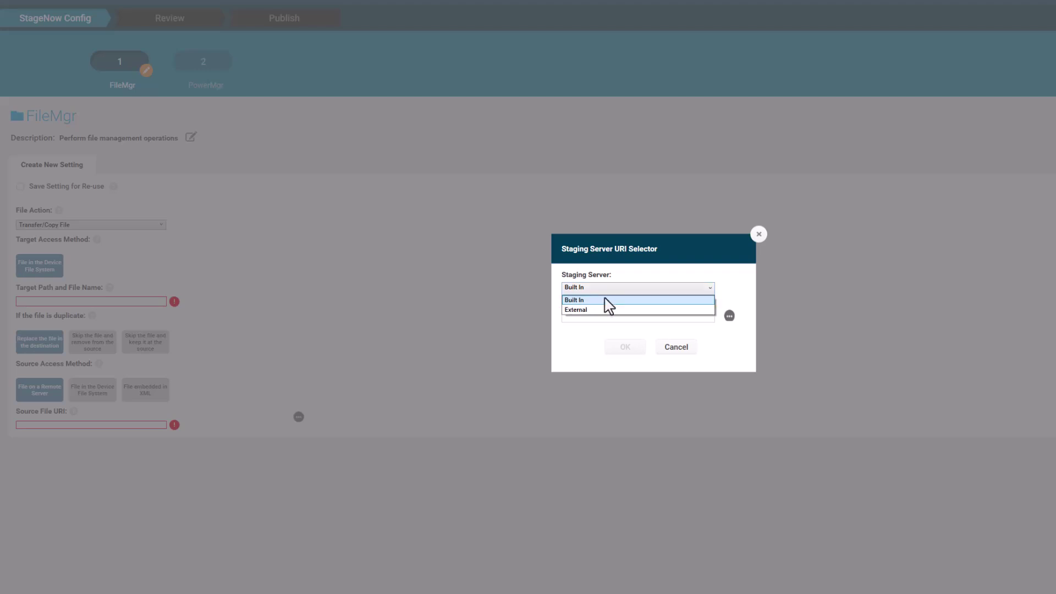
click(603, 310)
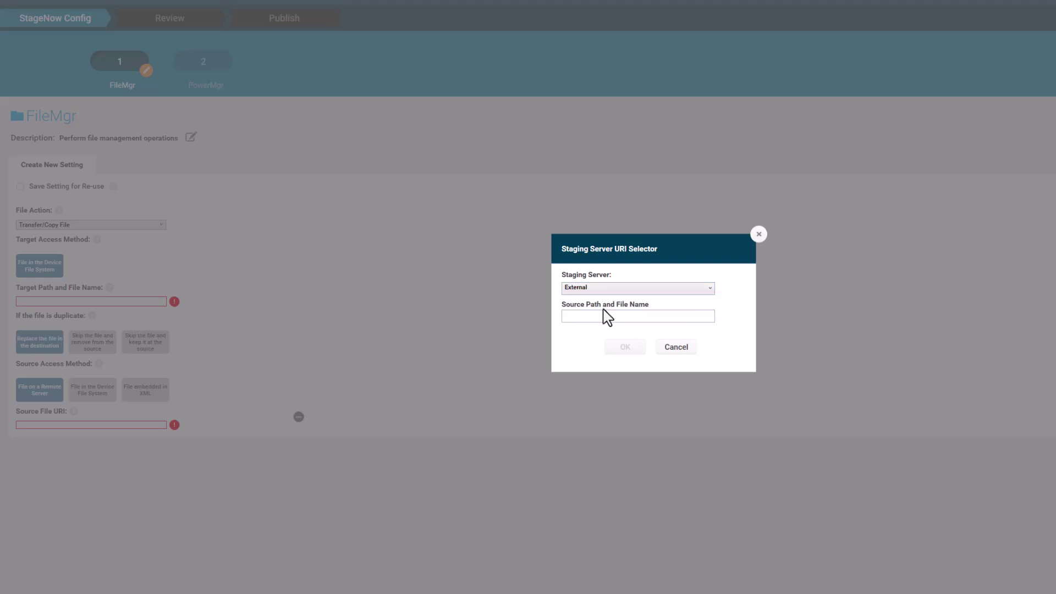
Step: Copy the URL of HE_FULL_UPDATE_13-22-18.00-TG-U01-STD-HEL-04.zip from TC72 in Azure Storage Explorer
key(alt+Tab)
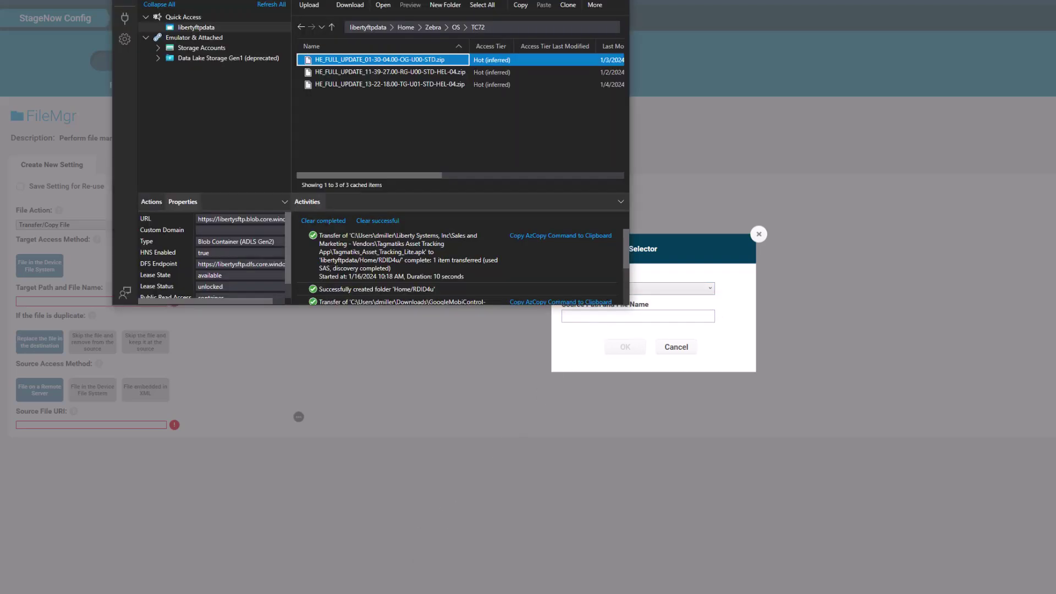
right_click(365, 86)
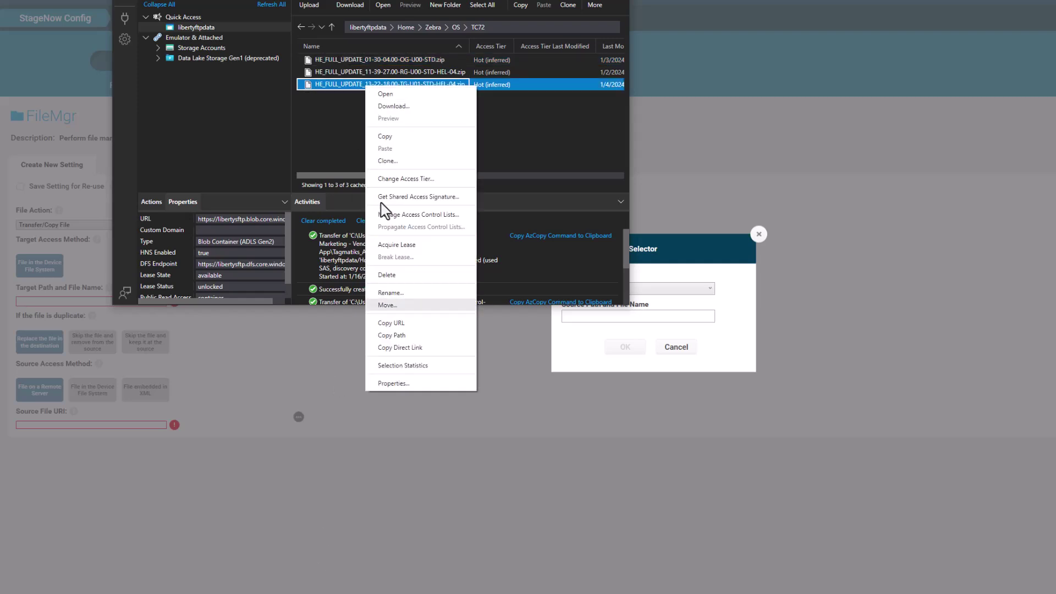
click(397, 325)
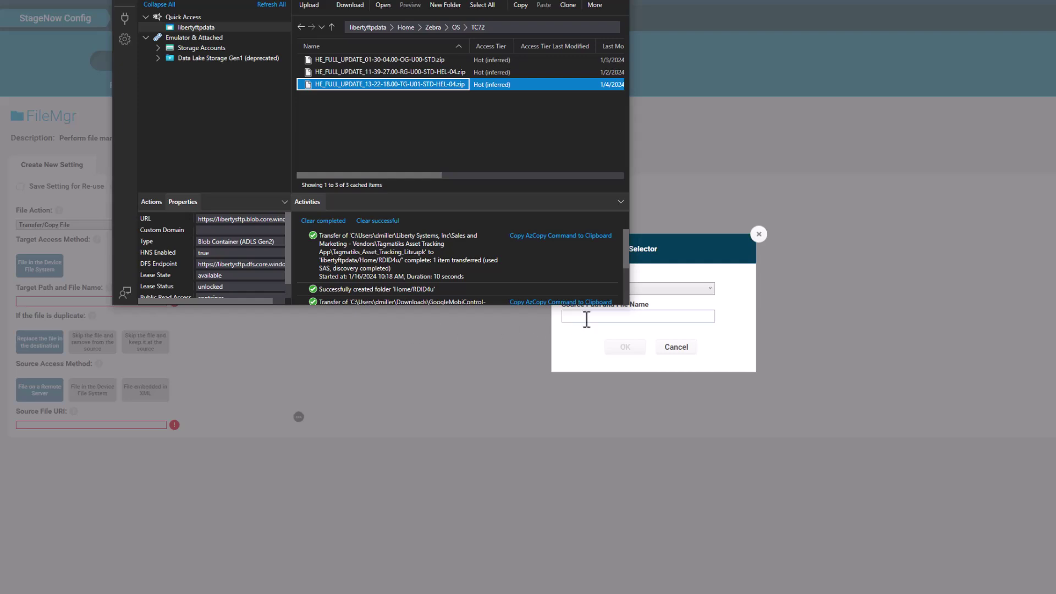
click(586, 318)
Step: Paste the update zip's URL as the Source File URI, copy its file name, and confirm
key(ctrl+v)
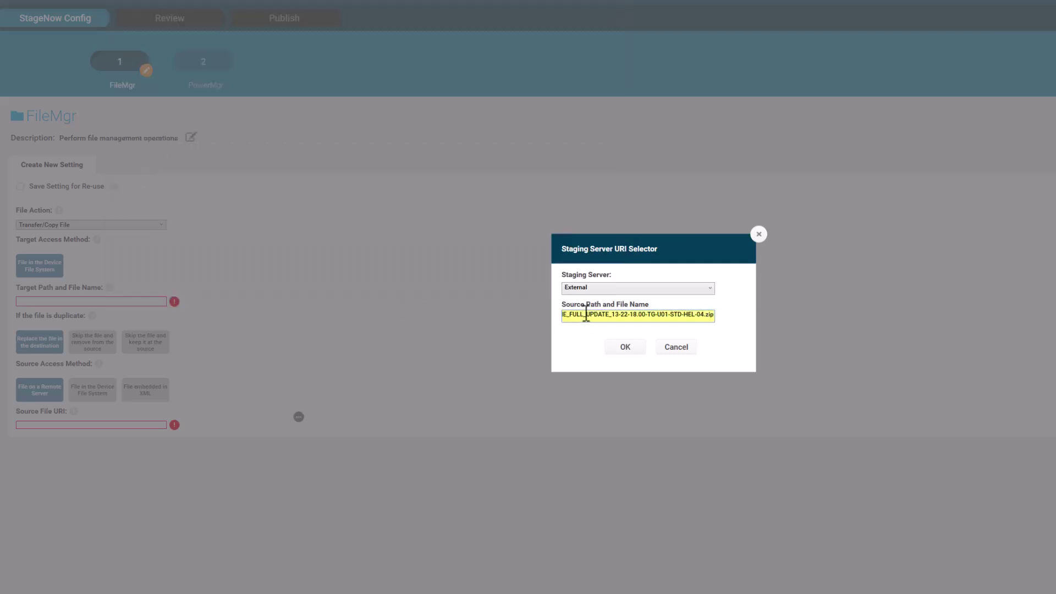
key(Left)
key(Left)
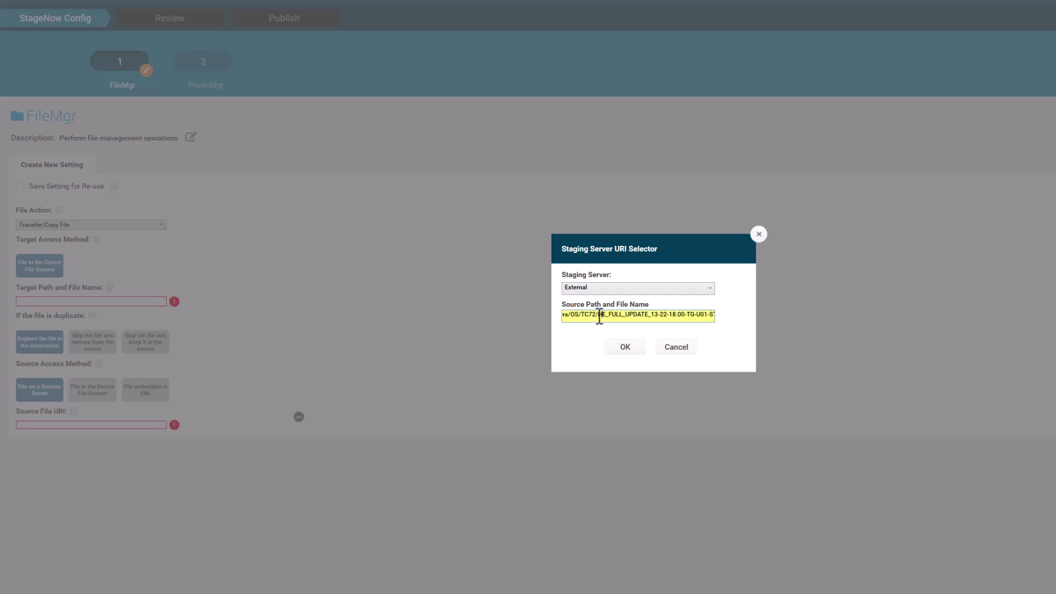
drag(600, 316, 749, 335)
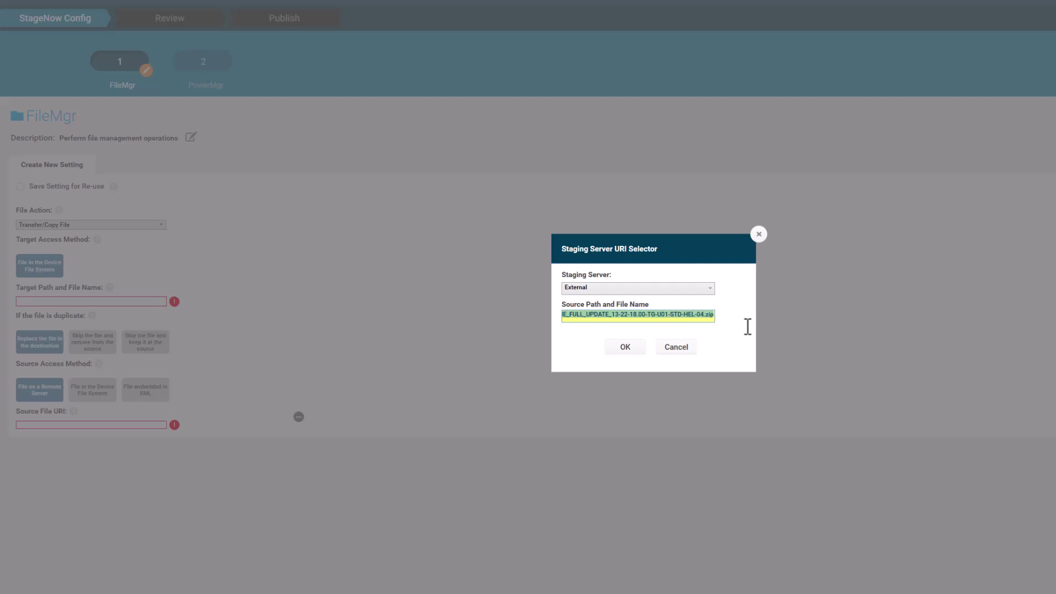
click(617, 348)
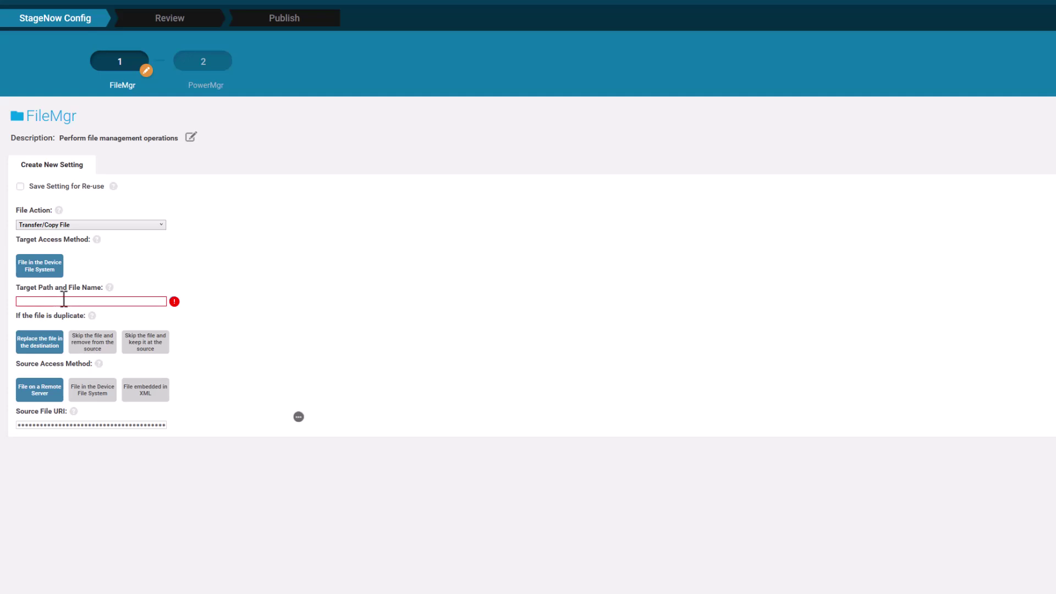
Step: Set the FileMgr target path to /sdcard/HE_FULL_UPDATE_13-22-18.00-TG-U01-STD-HEL-04.zip and continue
click(64, 300)
text(/d)
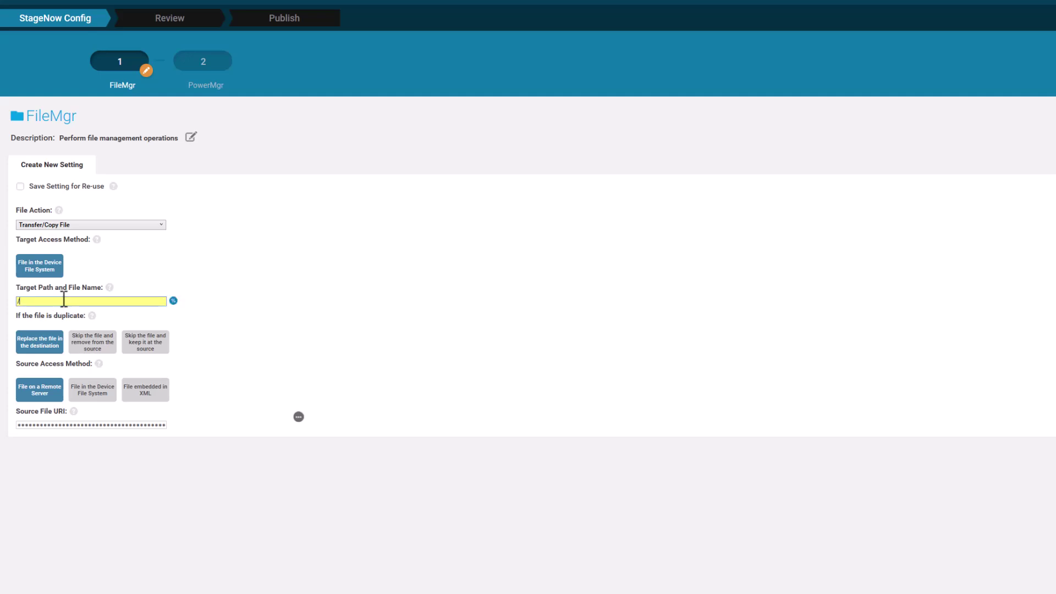
text(sdcard/)
key(ctrl+v)
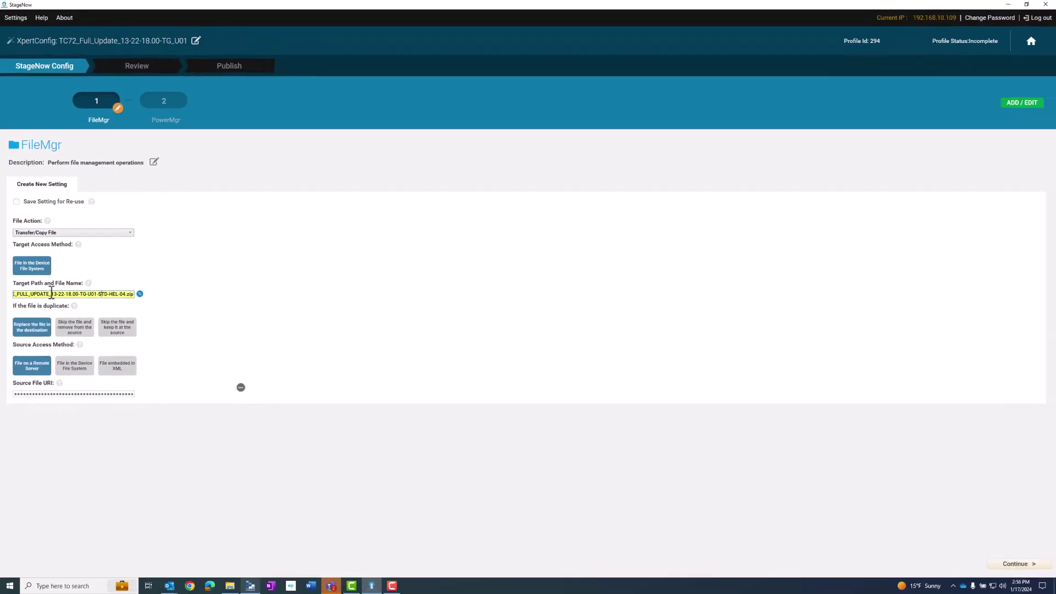
key(Home)
click(1005, 567)
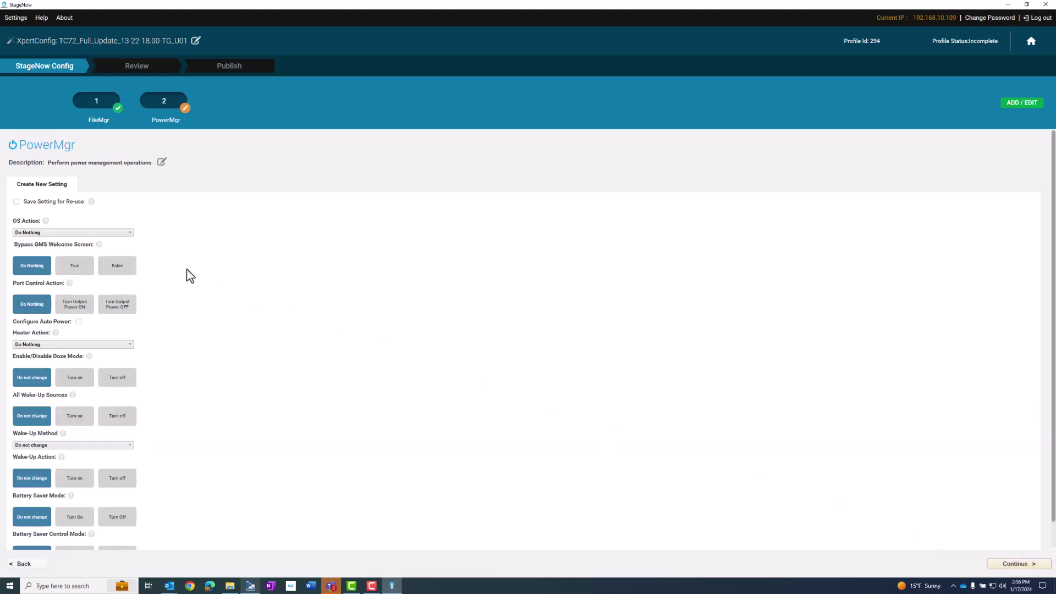
Step: Set PowerMgr to OS Update using /sdcard/HE_FULL_UPDATE_13-22-18.00-TG-U01-STD-HEL-04.zip
click(87, 233)
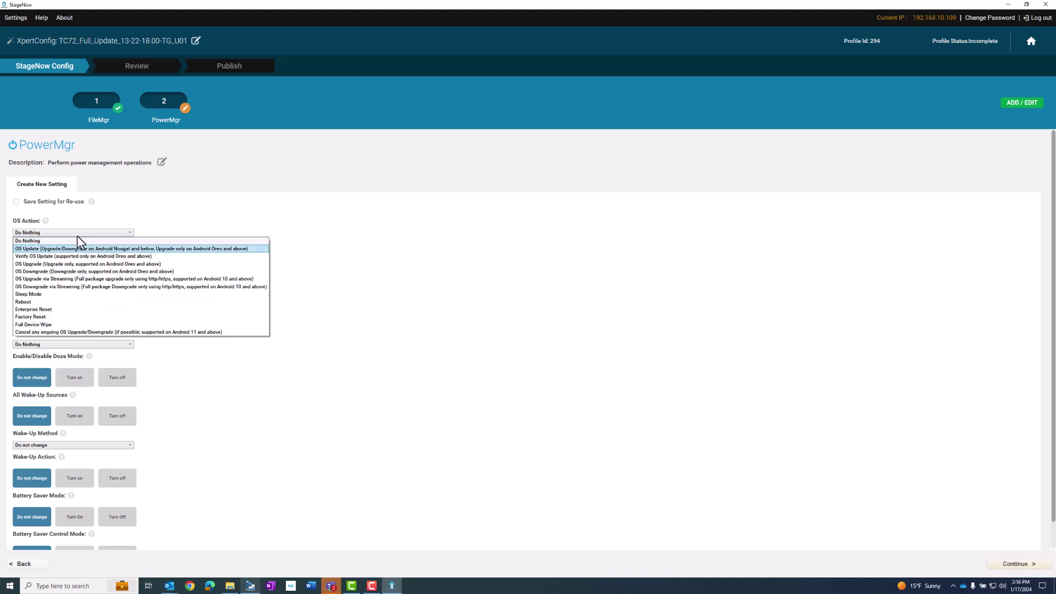
click(36, 249)
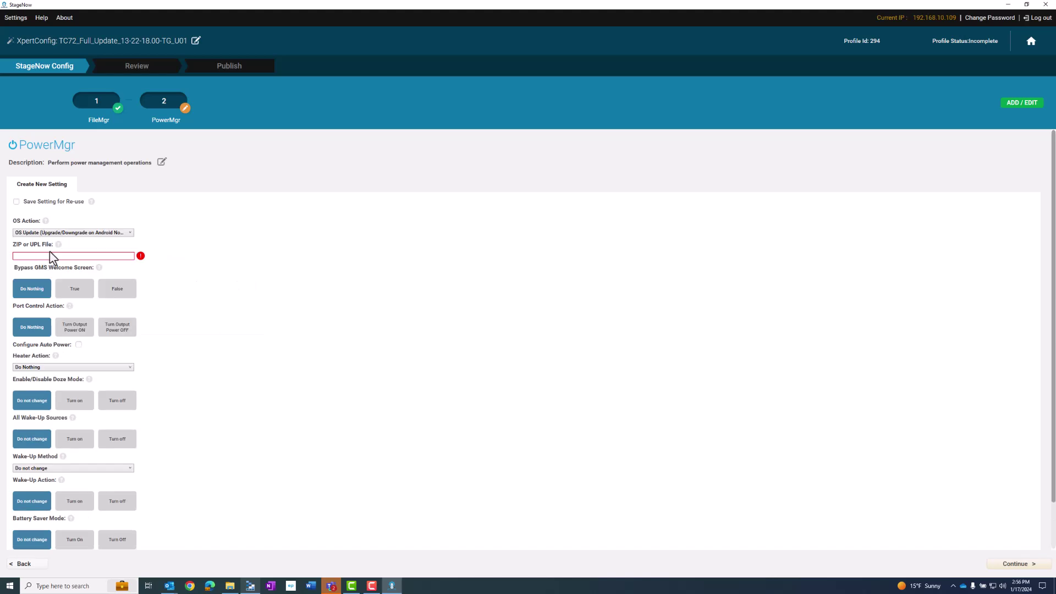
click(108, 256)
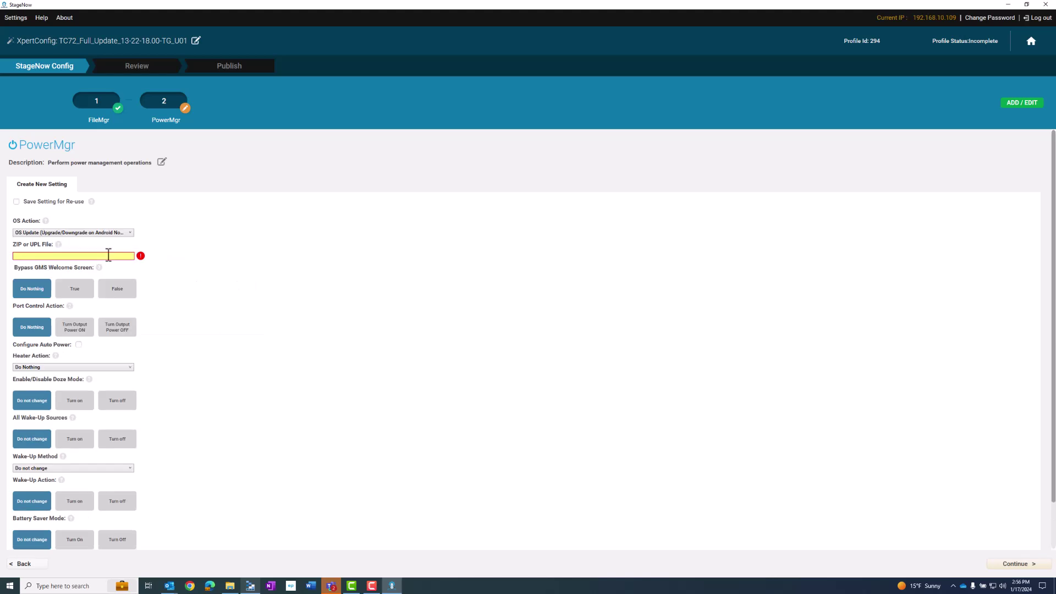
text(/sdc)
text(ard/)
key(ctrl+v)
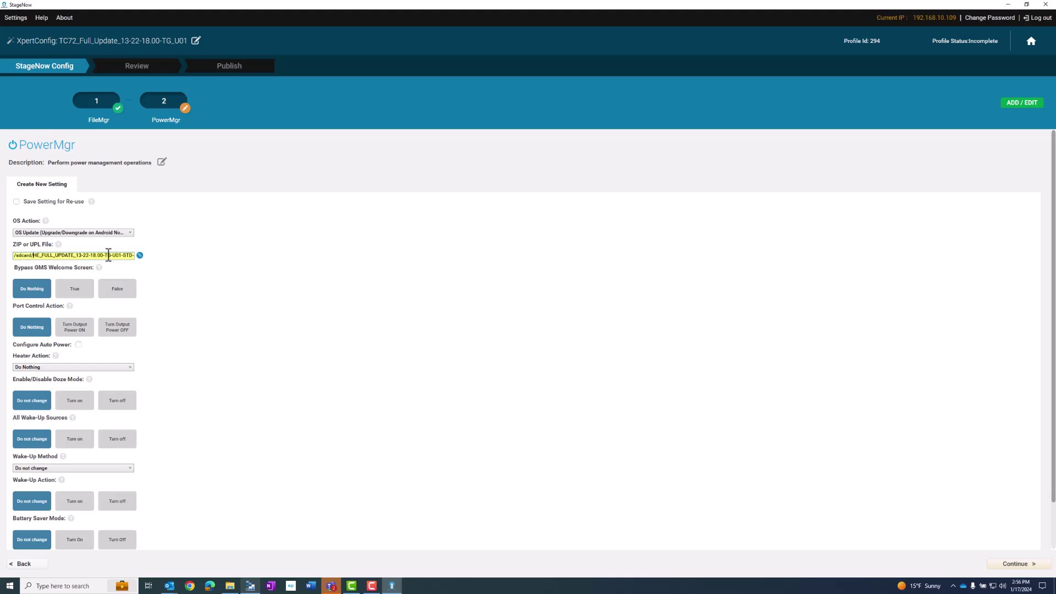
scroll(108, 255, down, 2)
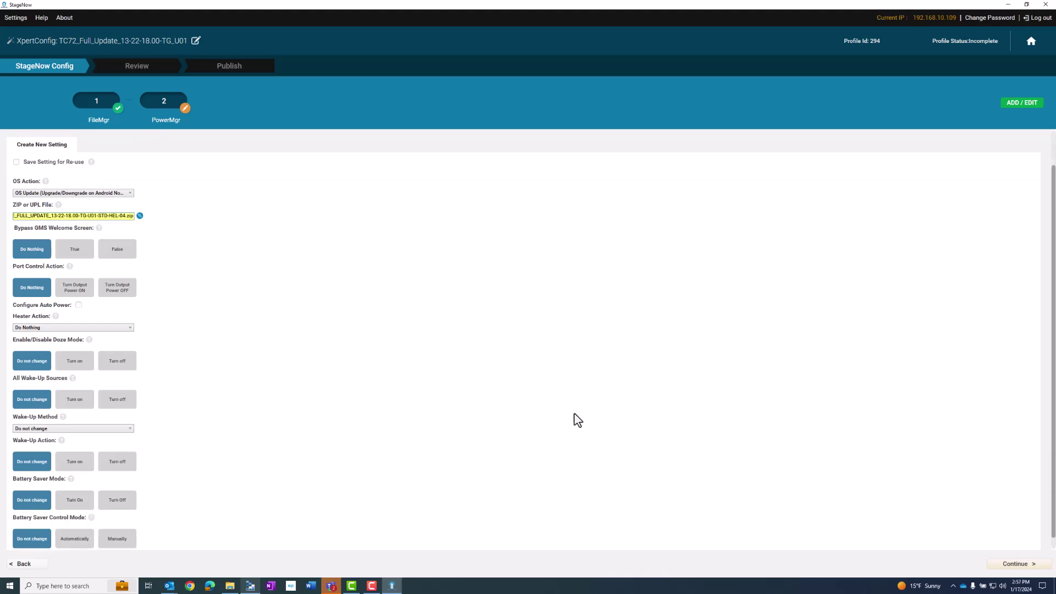
Step: Complete the profile after review and tick JS PDF417 as the StageNow barcode to publish
click(1018, 564)
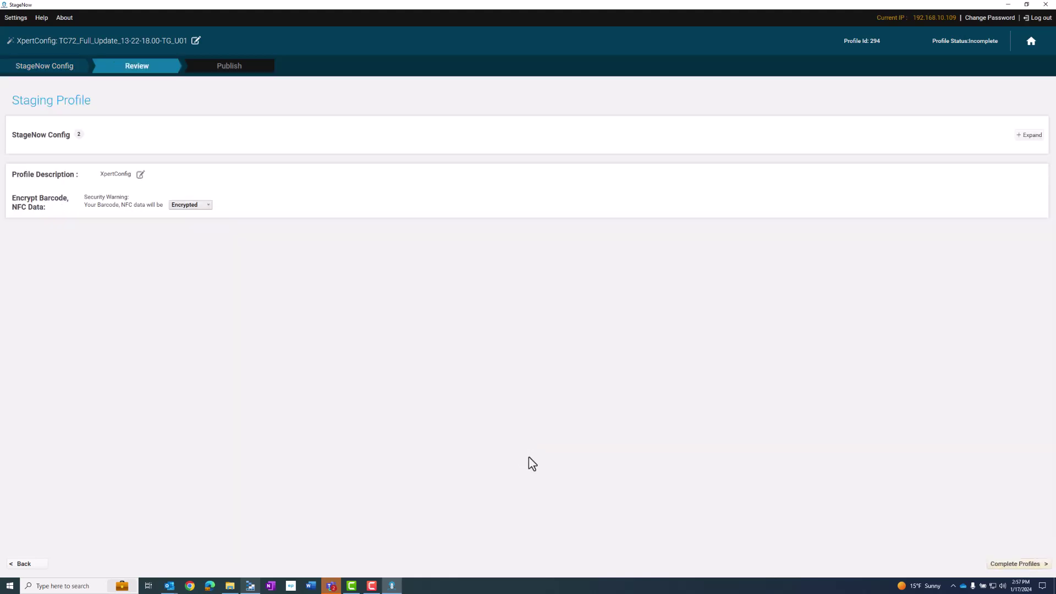
click(1026, 568)
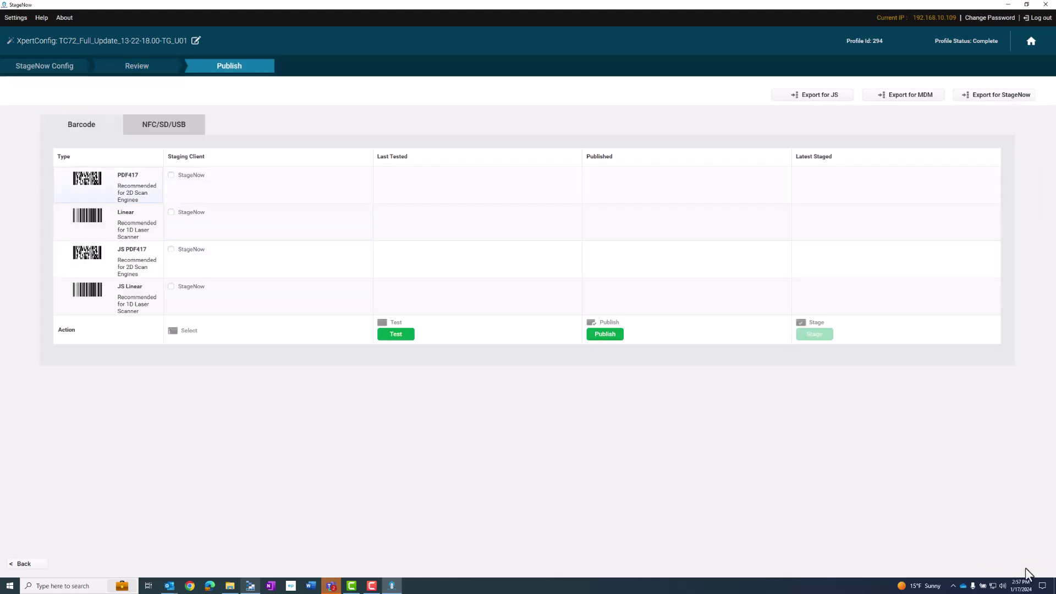
click(171, 249)
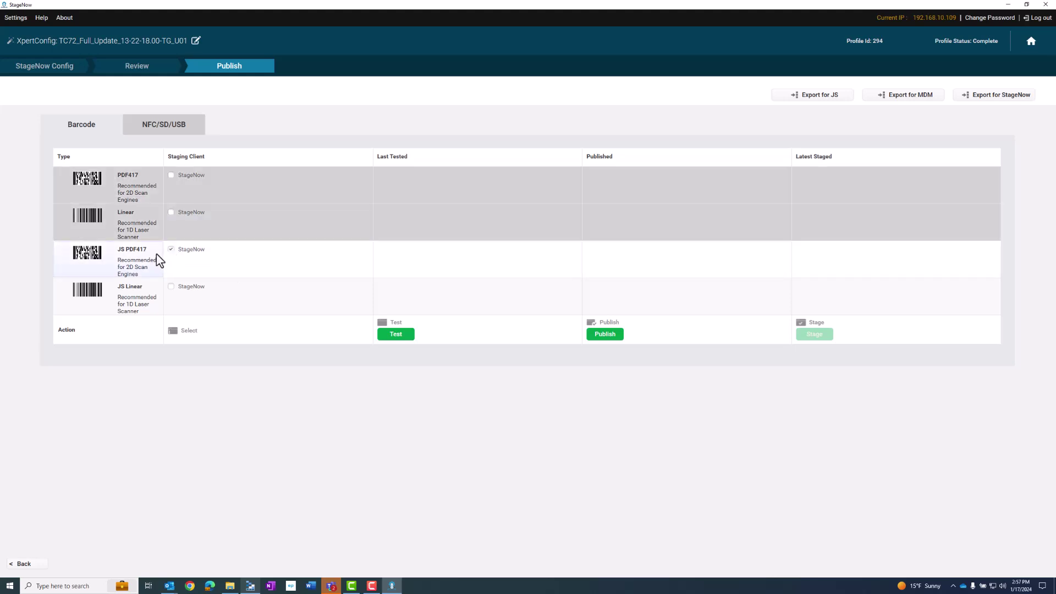